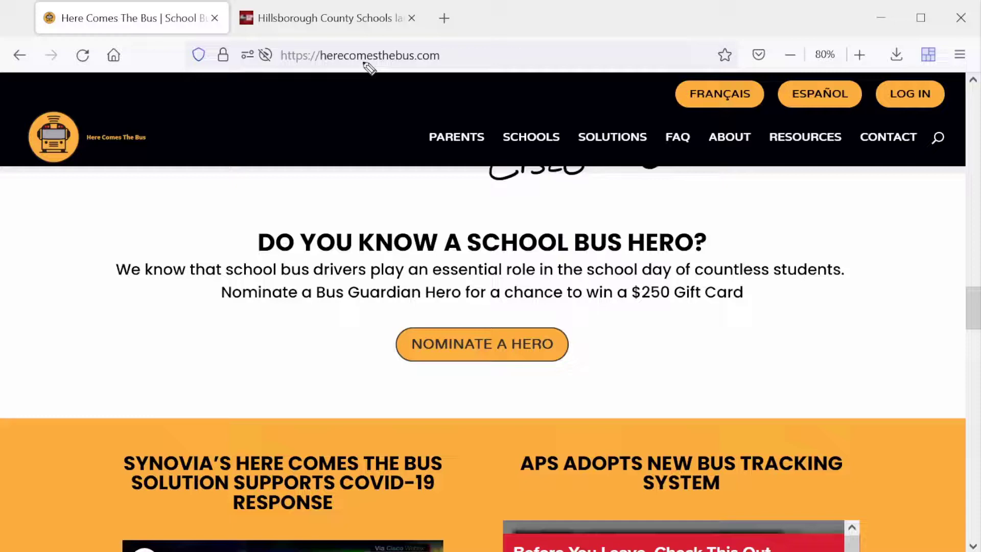
Review the Here Comes the Bus site address and the news article on the new Hillsborough County Schools bus tracker
{"action": "mouse_move", "coordinate": [339, 29]}
{"action": "left_mouse_down"}
{"action": "mouse_move", "coordinate": [429, 77]}
{"action": "mouse_move", "coordinate": [362, 84]}
{"action": "left_mouse_up"}
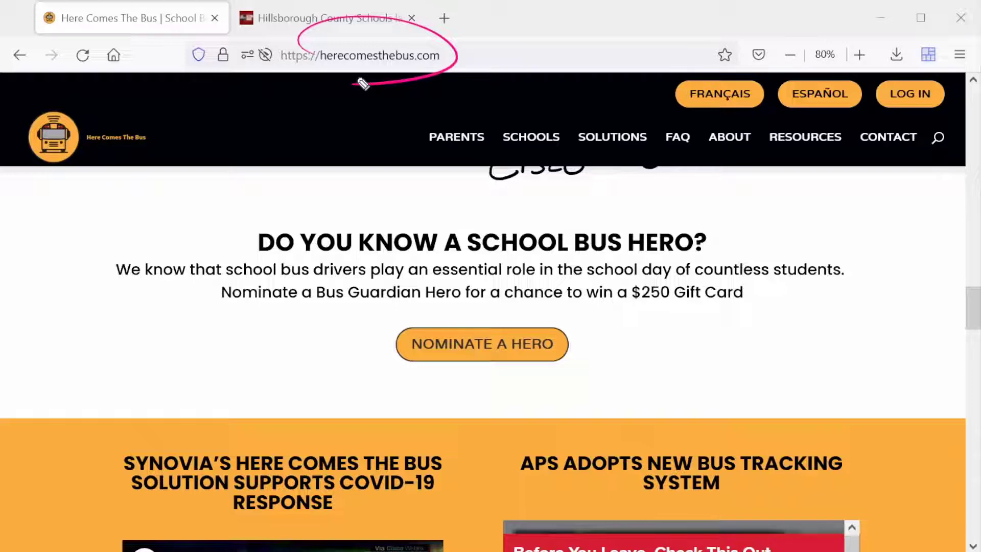
{"action": "key", "text": "Escape"}
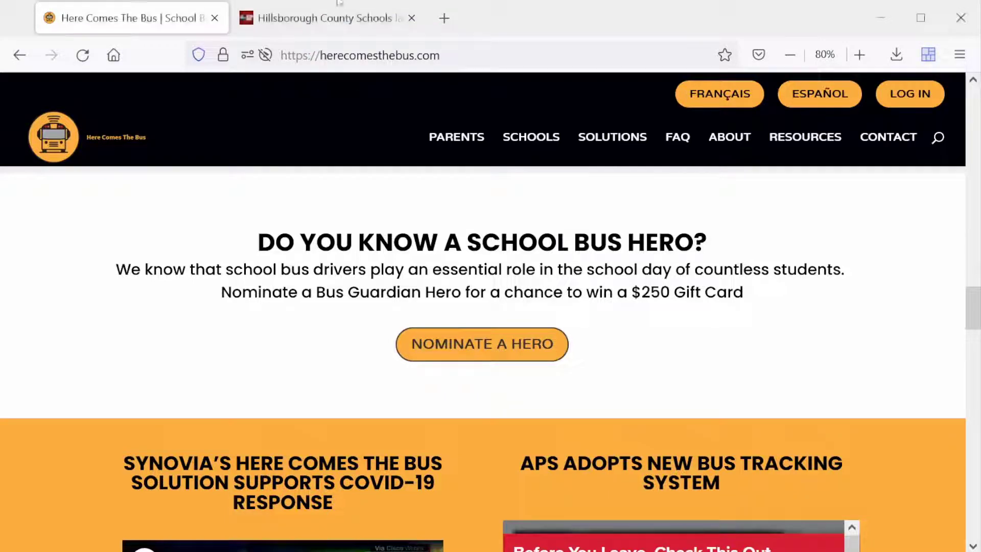
{"action": "left_click", "coordinate": [332, 17]}
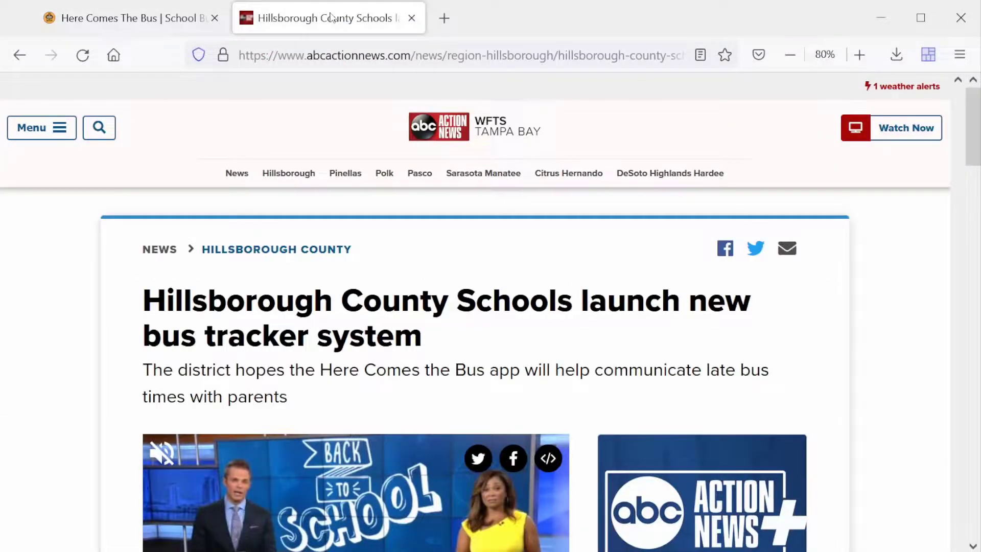
{"action": "key", "text": "ctrl+2"}
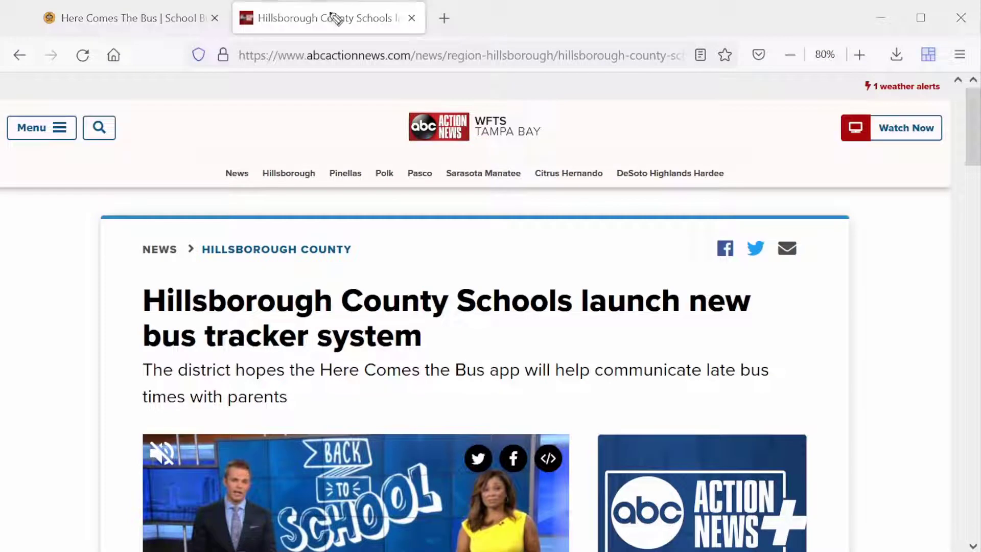
{"action": "left_click_drag", "start_coordinate": [480, 390], "coordinate": [344, 397]}
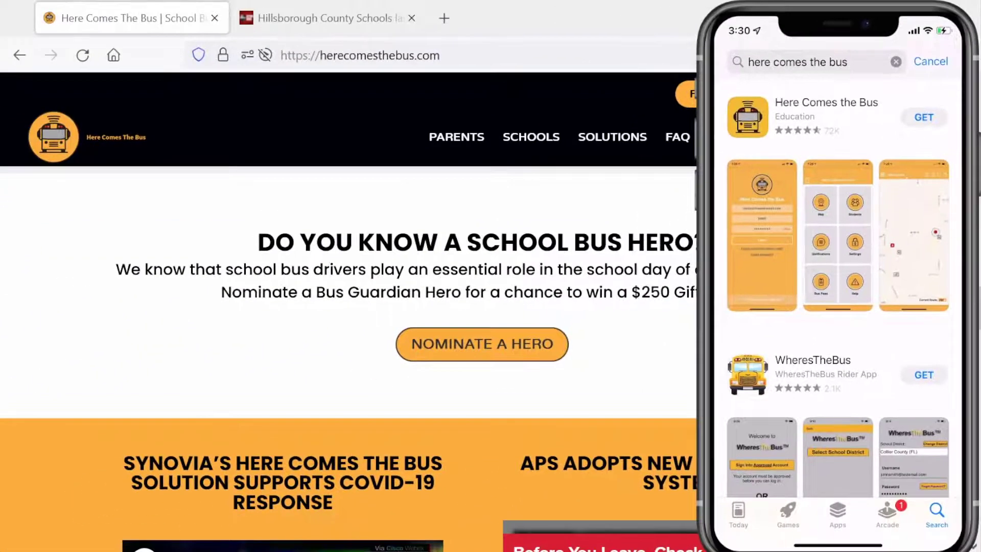
Get the Here Comes the Bus app from the phone's App Store search results
{"action": "left_click", "coordinate": [923, 117]}
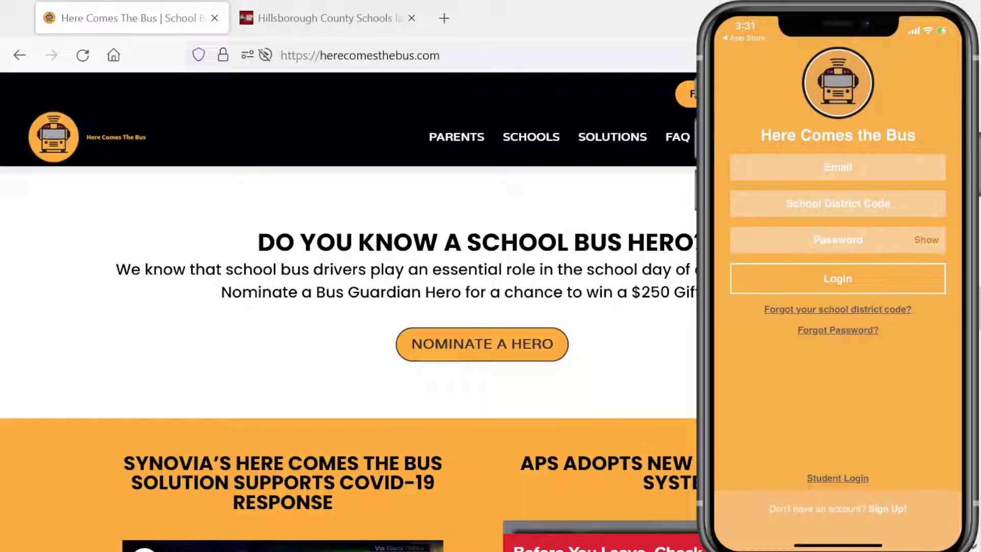
Find and mark the Hillsborough code for parents downloading the app in the bus tracker news article
{"action": "left_click", "coordinate": [348, 25]}
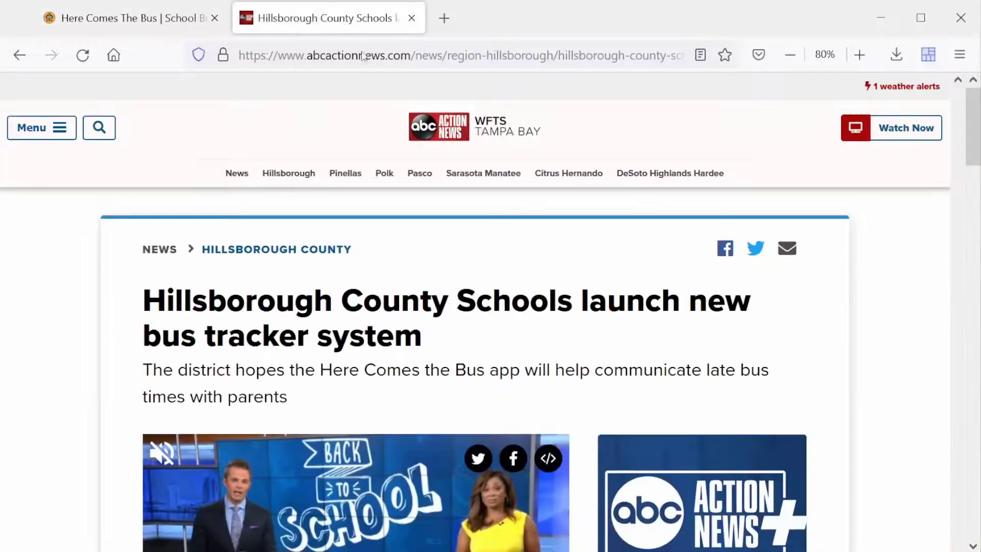
{"action": "scroll", "coordinate": [686, 422], "scroll_direction": "down", "scroll_amount": 4}
{"action": "scroll", "coordinate": [685, 422], "scroll_direction": "down", "scroll_amount": 15}
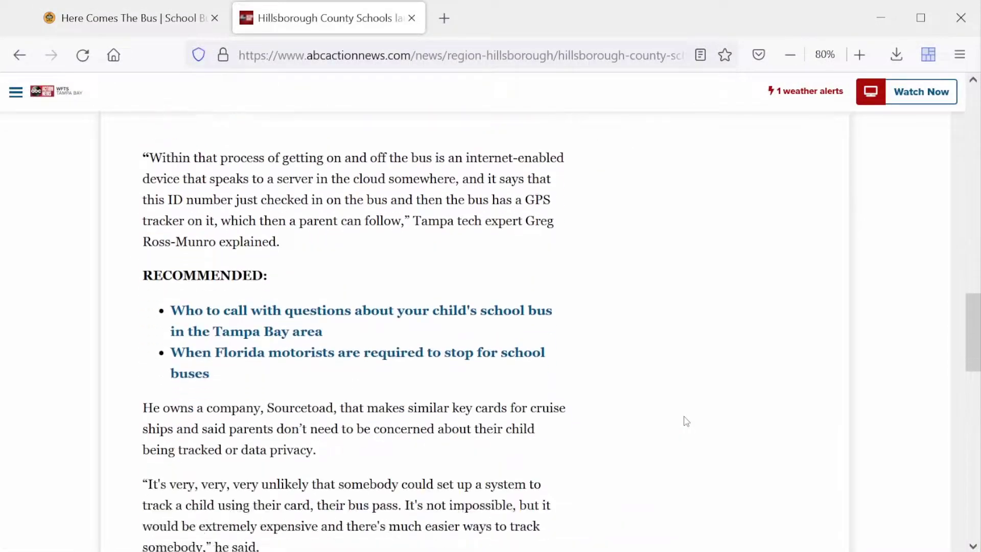
{"action": "scroll", "coordinate": [686, 422], "scroll_direction": "down", "scroll_amount": 3}
{"action": "mouse_move", "coordinate": [465, 271]}
{"action": "left_mouse_down"}
{"action": "mouse_move", "coordinate": [511, 320]}
{"action": "mouse_move", "coordinate": [480, 314]}
{"action": "left_mouse_up"}
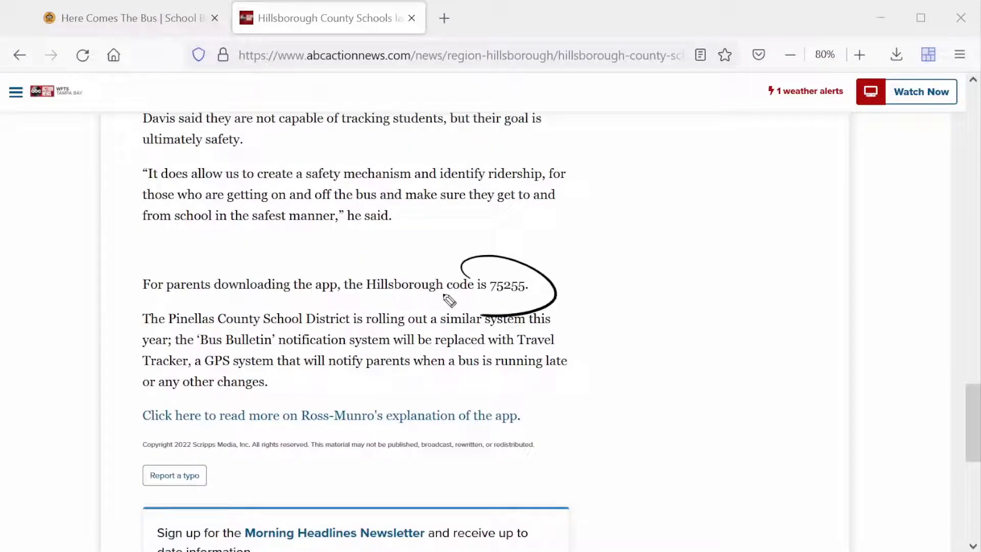
{"action": "key", "text": "Escape"}
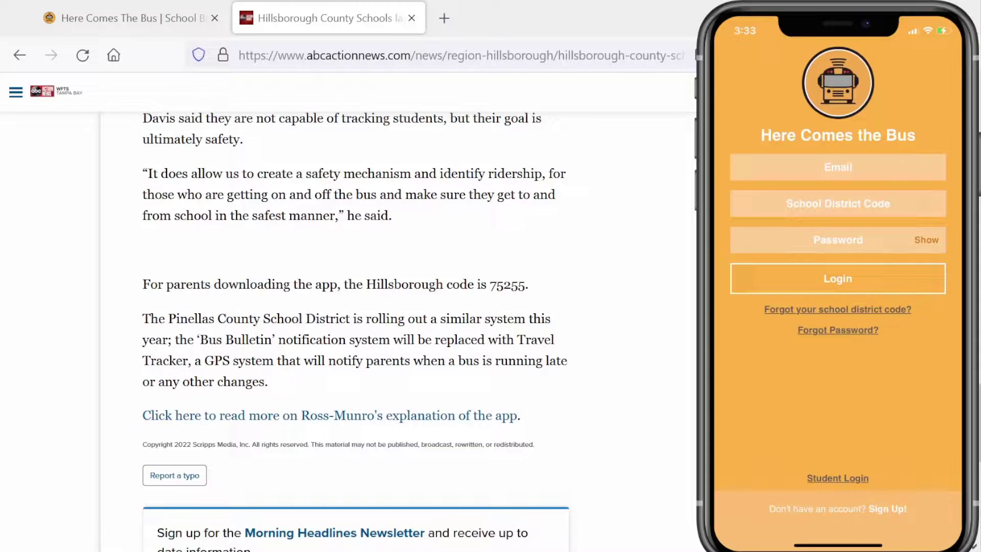
Sign up for a Here Comes the Bus account in the phone app and activate it from the verification email
{"action": "left_click_drag", "start_coordinate": [747, 505], "coordinate": [767, 546]}
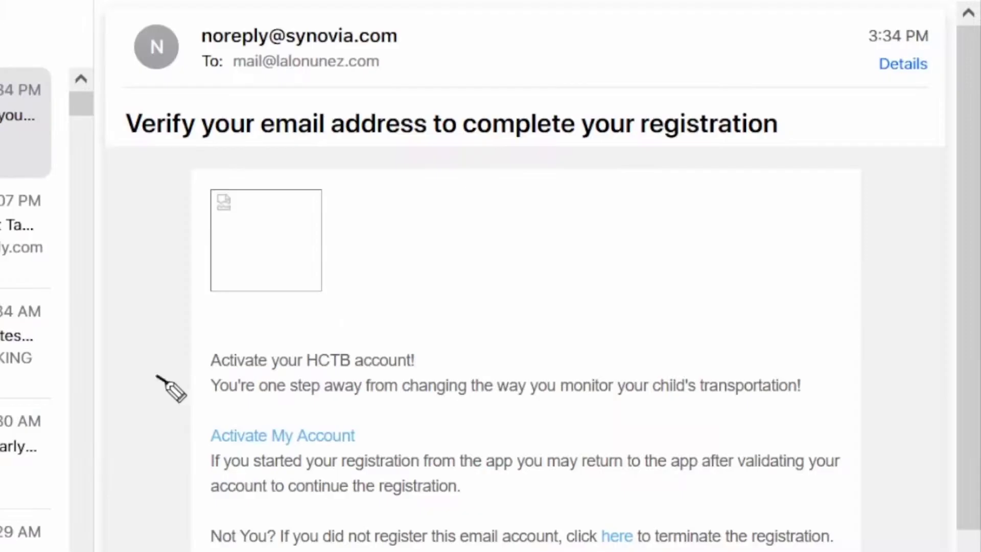
{"action": "mouse_move", "coordinate": [156, 376]}
{"action": "left_mouse_down"}
{"action": "mouse_move", "coordinate": [187, 426]}
{"action": "mouse_move", "coordinate": [174, 416]}
{"action": "left_mouse_up"}
{"action": "key", "text": "Escape"}
{"action": "left_click", "coordinate": [255, 437]}
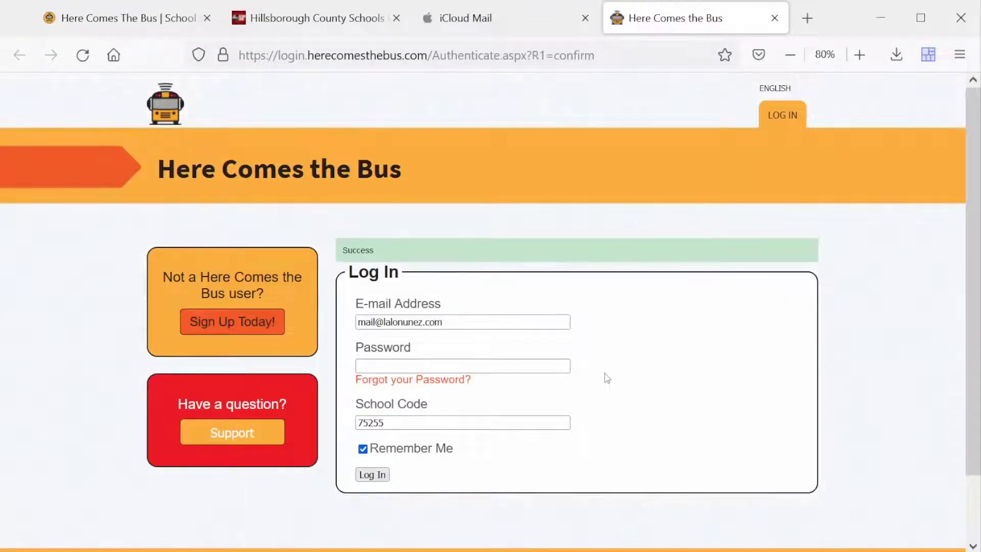
Enter the account password and log in to the Here Comes the Bus website
{"action": "left_click", "coordinate": [430, 367]}
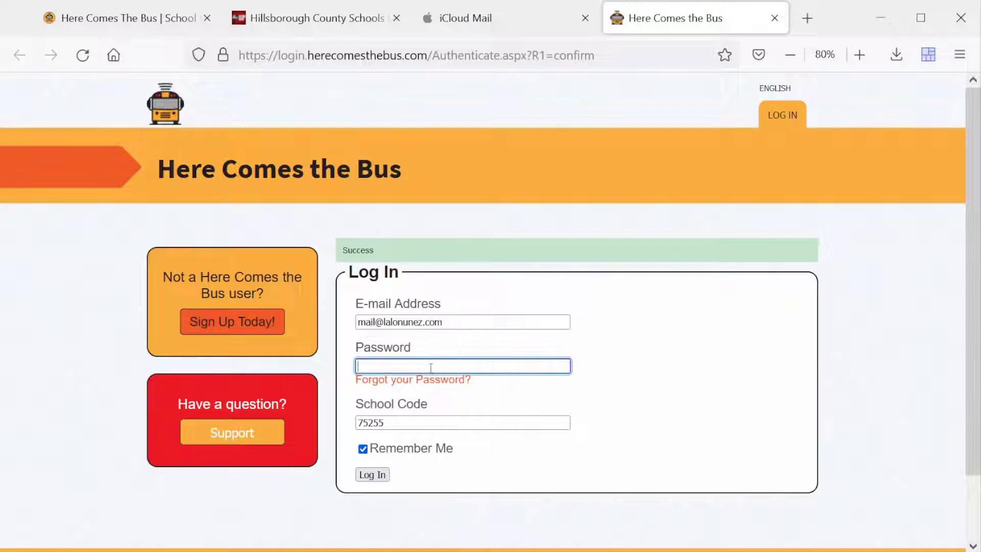
{"action": "type", "text": "********"}
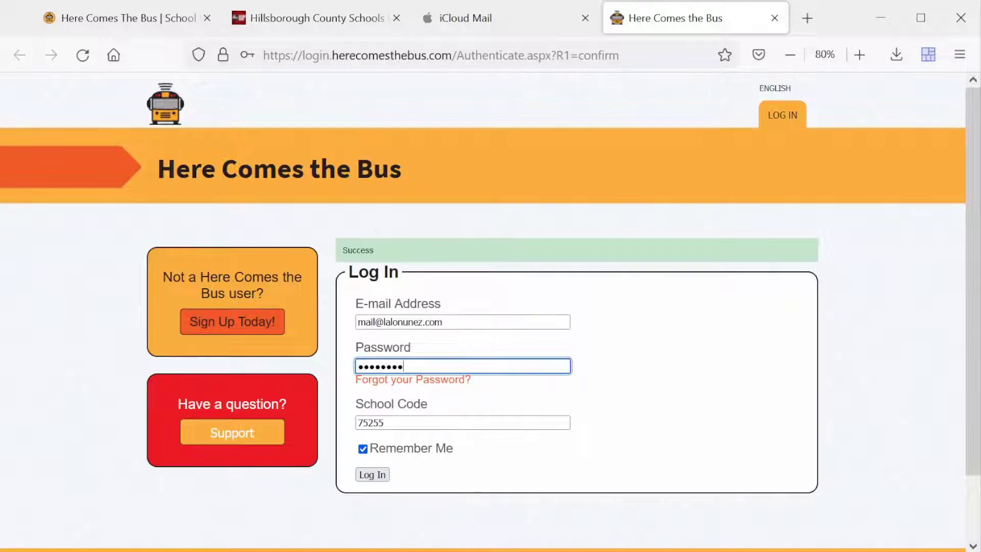
{"action": "left_click", "coordinate": [383, 476]}
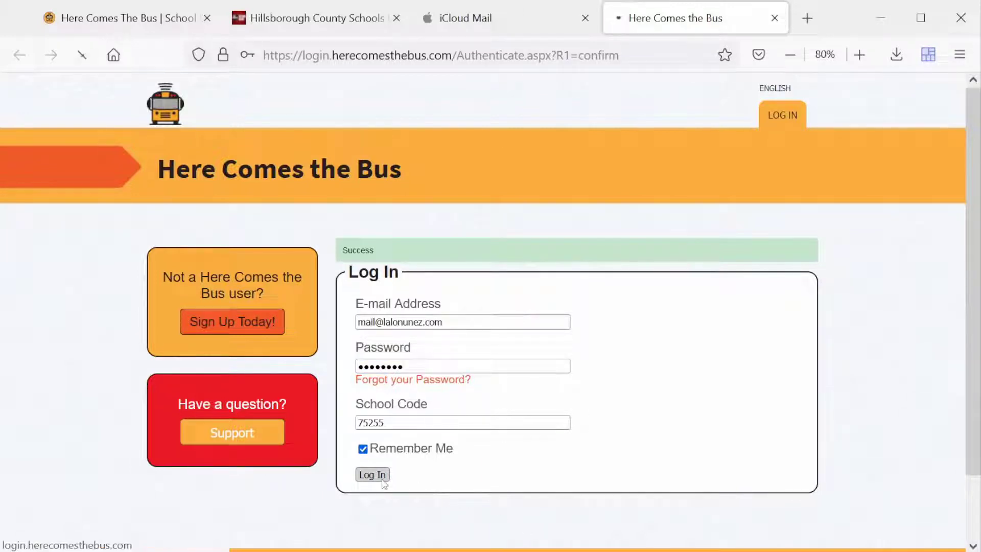
Add a student to My Students by entering the student's last name and student ID, and save the entry
{"action": "left_click", "coordinate": [228, 290]}
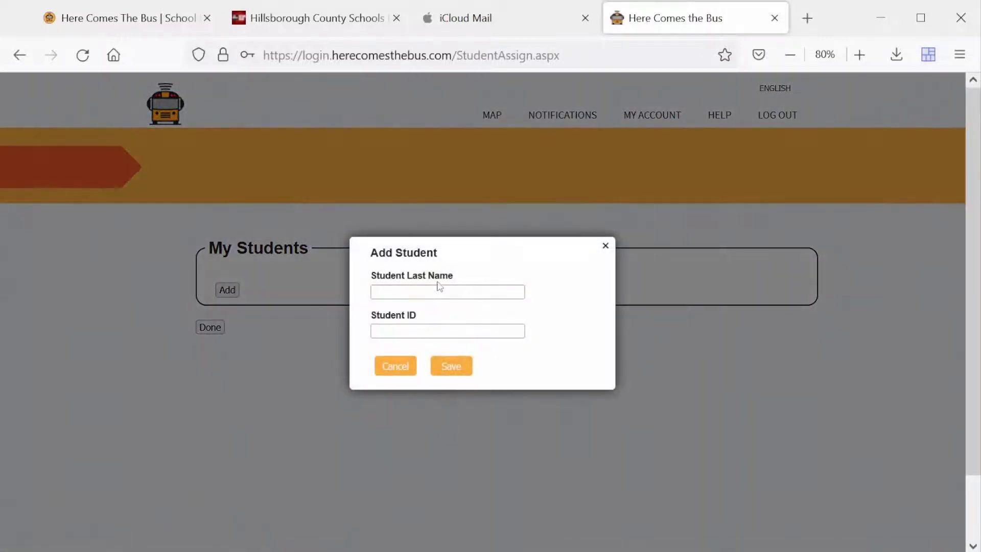
{"action": "left_click", "coordinate": [438, 286]}
{"action": "type", "text": "??????"}
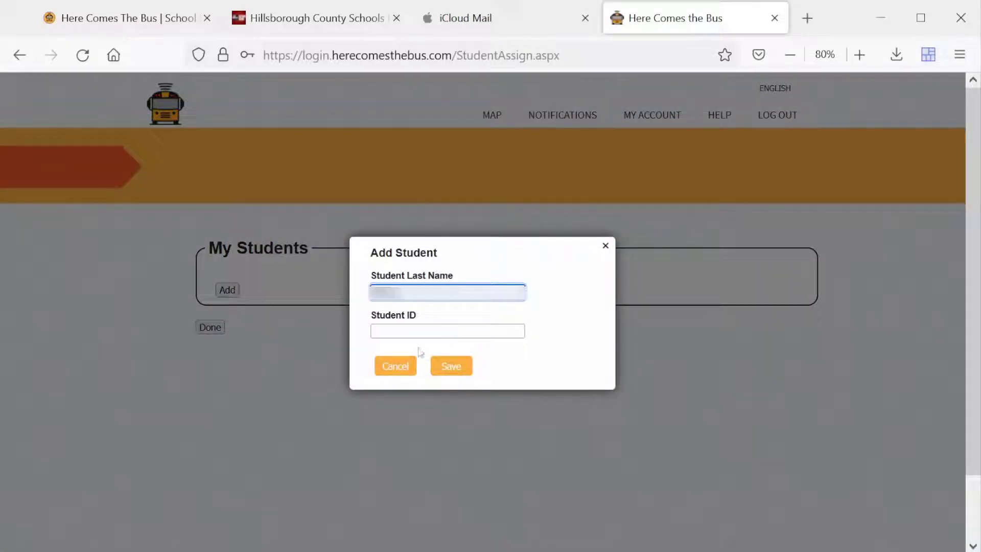
{"action": "left_click", "coordinate": [437, 331]}
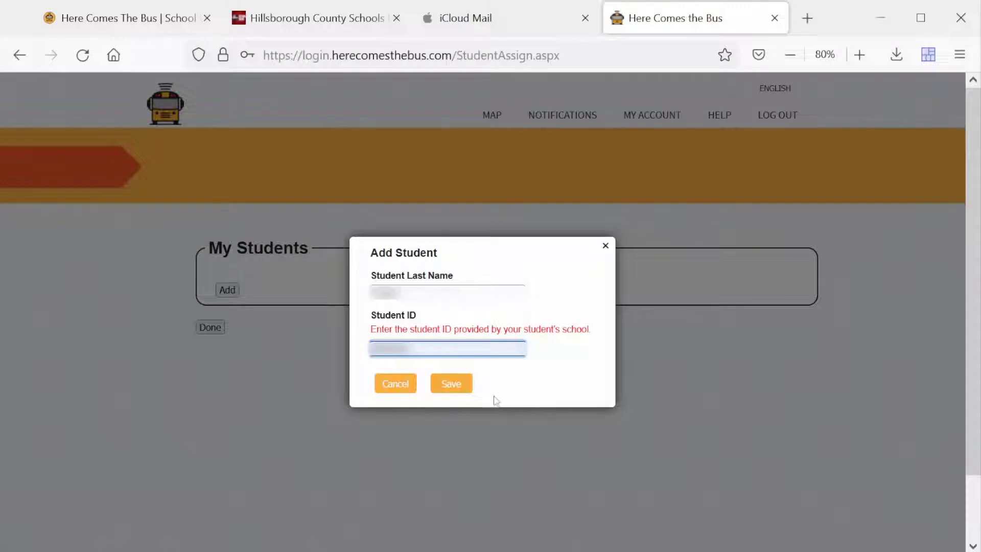
{"action": "left_click", "coordinate": [467, 388]}
{"action": "mouse_move", "coordinate": [170, 241]}
{"action": "left_mouse_down"}
{"action": "mouse_move", "coordinate": [184, 268]}
{"action": "mouse_move", "coordinate": [192, 263]}
{"action": "mouse_move", "coordinate": [195, 284]}
{"action": "left_mouse_up"}
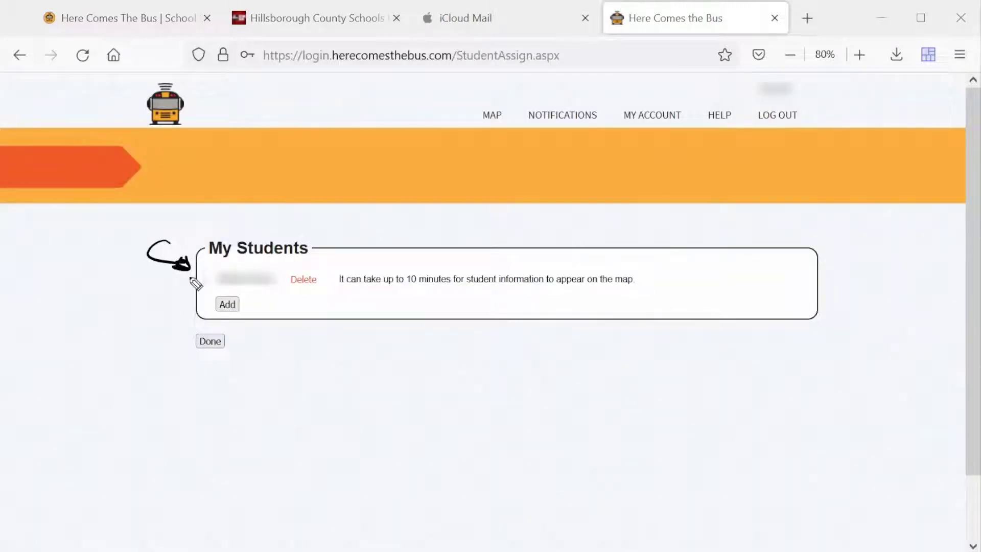
{"action": "key", "text": "Escape"}
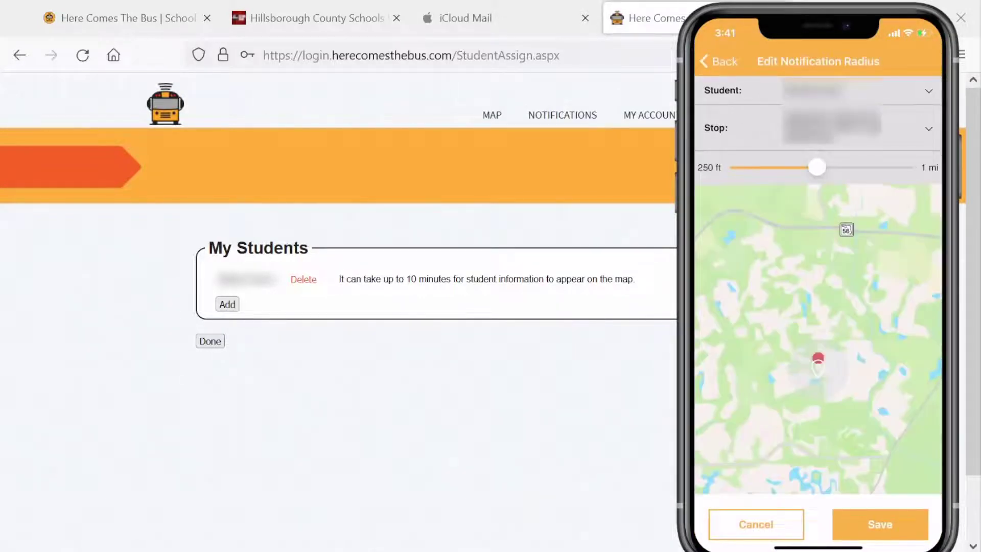
Examine the student, stop and distance slider settings on the phone app's Edit Notification Radius screen
{"action": "left_click_drag", "start_coordinate": [750, 89], "coordinate": [764, 84]}
{"action": "left_click_drag", "start_coordinate": [740, 125], "coordinate": [754, 121]}
{"action": "left_click_drag", "start_coordinate": [914, 185], "coordinate": [754, 188]}
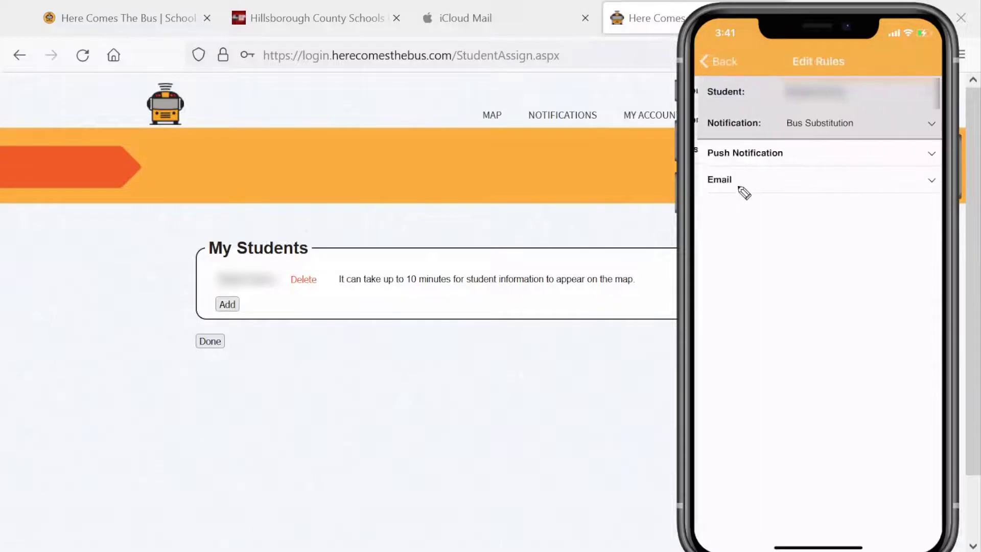
Examine the student, Bus Substitution notification, push notification and email options on the phone app's Edit Rules screen
{"action": "mouse_move", "coordinate": [748, 87]}
{"action": "left_mouse_down"}
{"action": "mouse_move", "coordinate": [765, 80]}
{"action": "mouse_move", "coordinate": [875, 143]}
{"action": "mouse_move", "coordinate": [781, 109]}
{"action": "left_mouse_up"}
{"action": "key", "text": "Escape"}
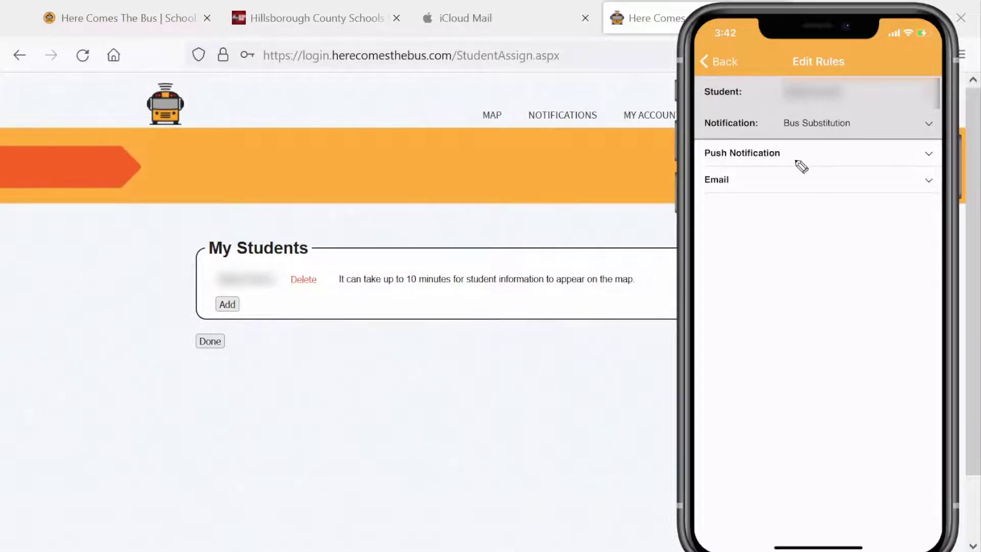
{"action": "left_click_drag", "start_coordinate": [793, 148], "coordinate": [810, 142]}
{"action": "left_click_drag", "start_coordinate": [740, 183], "coordinate": [759, 173]}
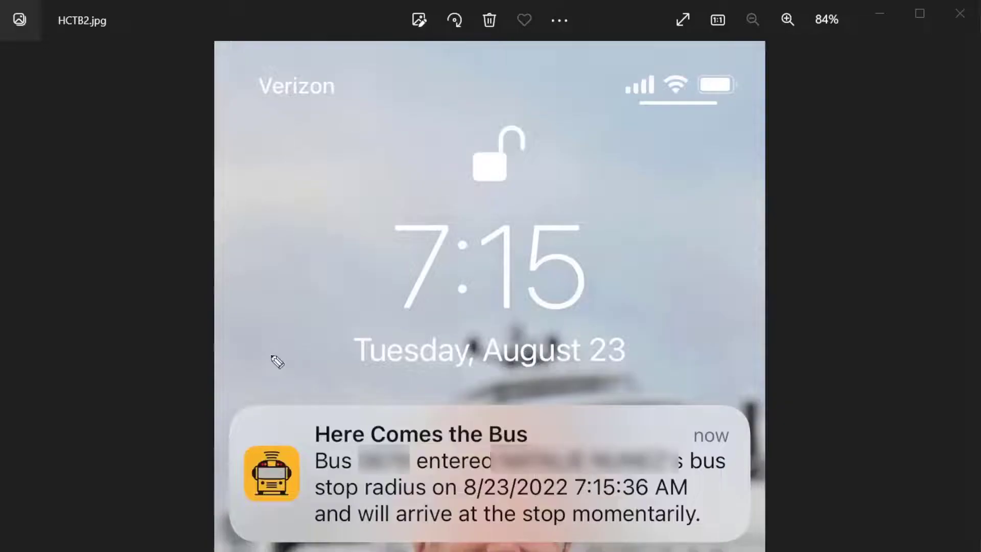
View the bus arrival notification in HCTB1.png and underline the stop message in HCTB0.png
{"action": "mouse_move", "coordinate": [264, 350]}
{"action": "left_mouse_down"}
{"action": "mouse_move", "coordinate": [274, 391]}
{"action": "mouse_move", "coordinate": [265, 381]}
{"action": "mouse_move", "coordinate": [264, 389]}
{"action": "left_mouse_up"}
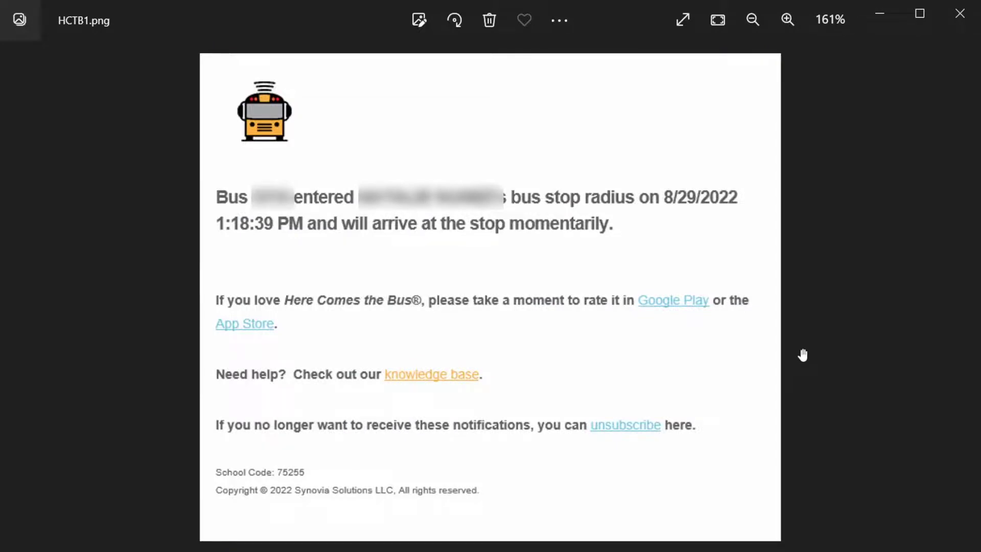
{"action": "key", "text": "Left"}
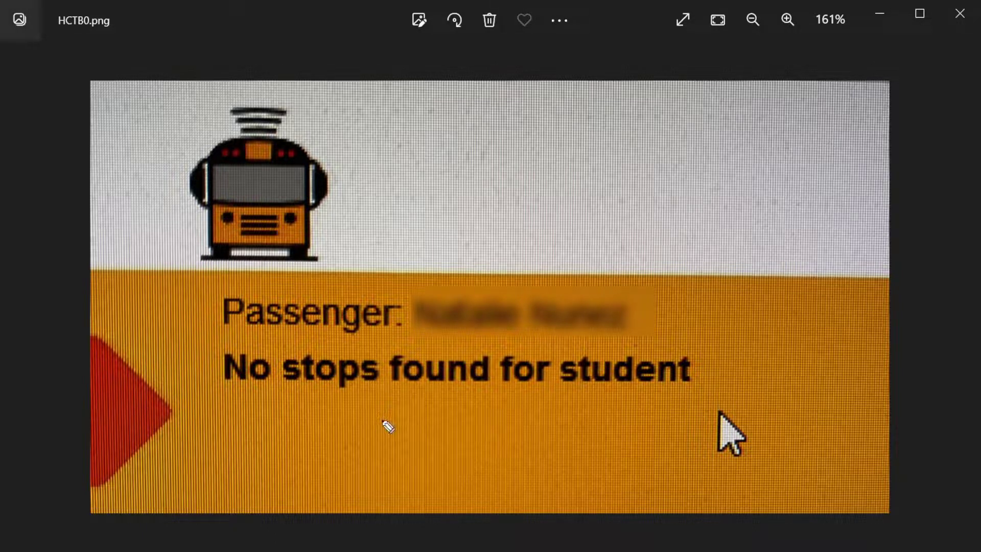
{"action": "left_click_drag", "start_coordinate": [664, 405], "coordinate": [360, 404]}
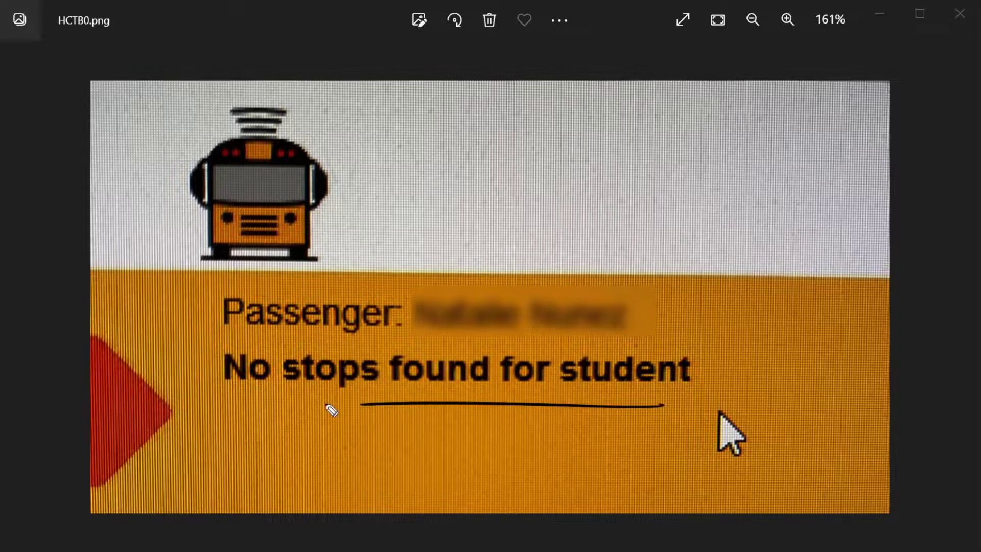
{"action": "key", "text": "Escape"}
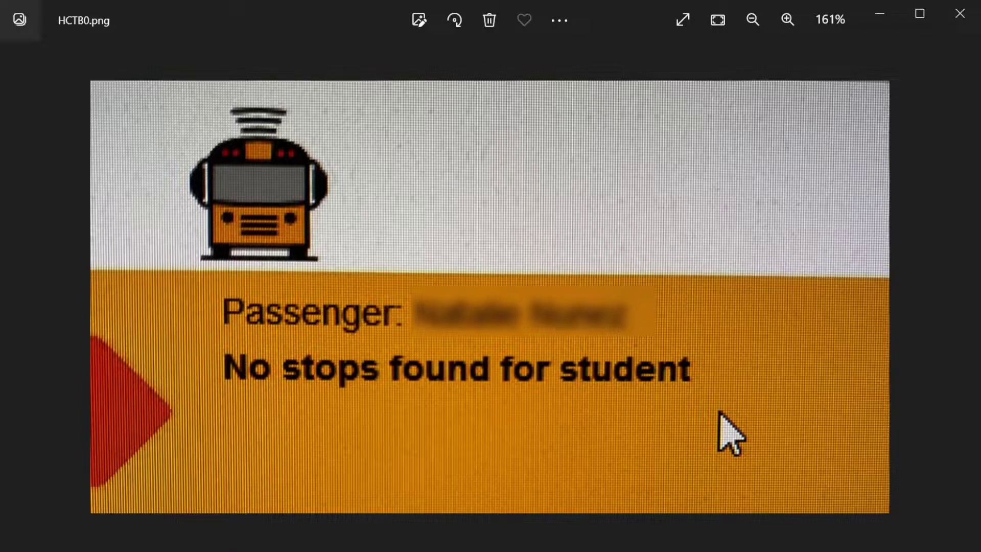
Switch to the browser to open the My Account page, and re-examine the student's stop message in HCTB0.png
{"action": "left_click", "coordinate": [92, 541]}
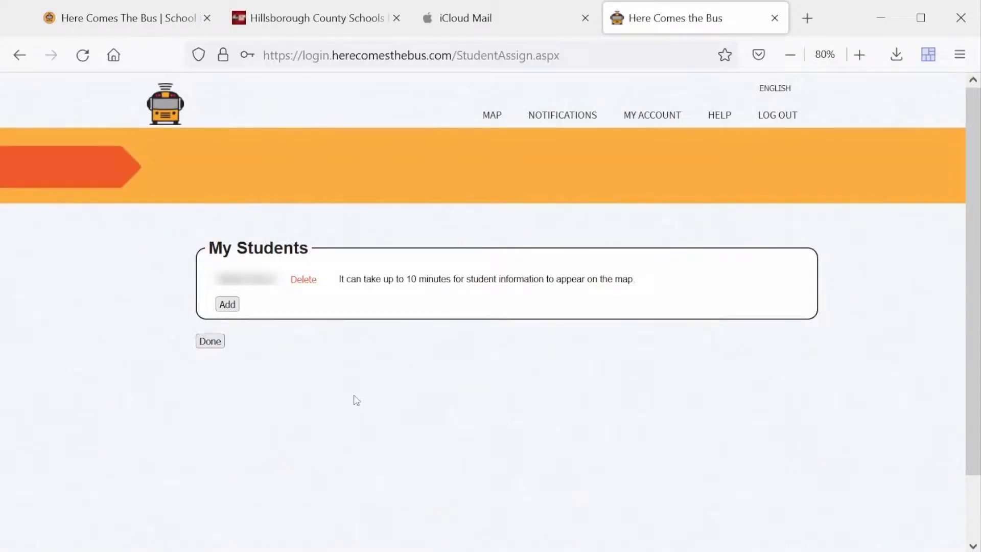
{"action": "left_click", "coordinate": [643, 118]}
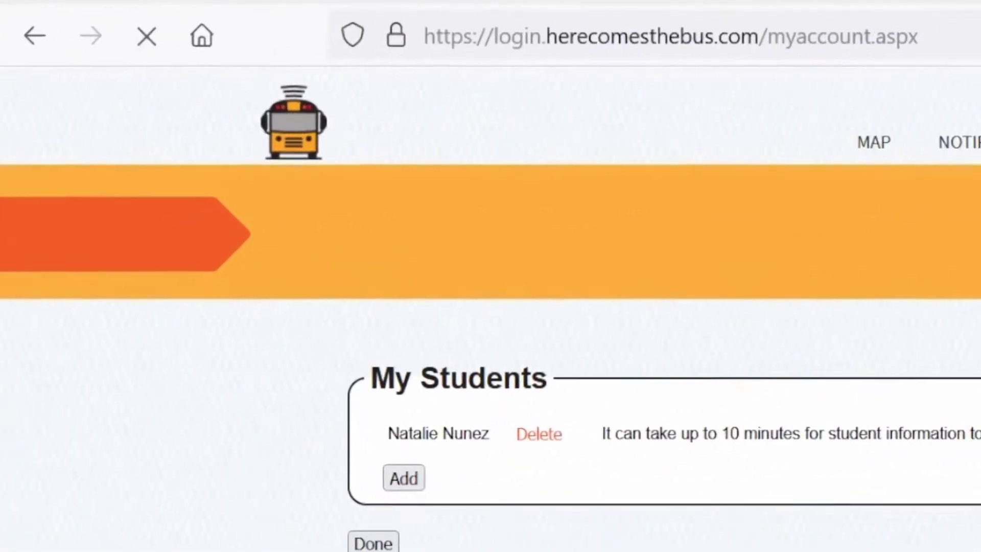
{"action": "mouse_move", "coordinate": [784, 119]}
{"action": "left_mouse_down"}
{"action": "mouse_move", "coordinate": [469, 161]}
{"action": "mouse_move", "coordinate": [472, 145]}
{"action": "mouse_move", "coordinate": [466, 163]}
{"action": "mouse_move", "coordinate": [476, 149]}
{"action": "left_mouse_up"}
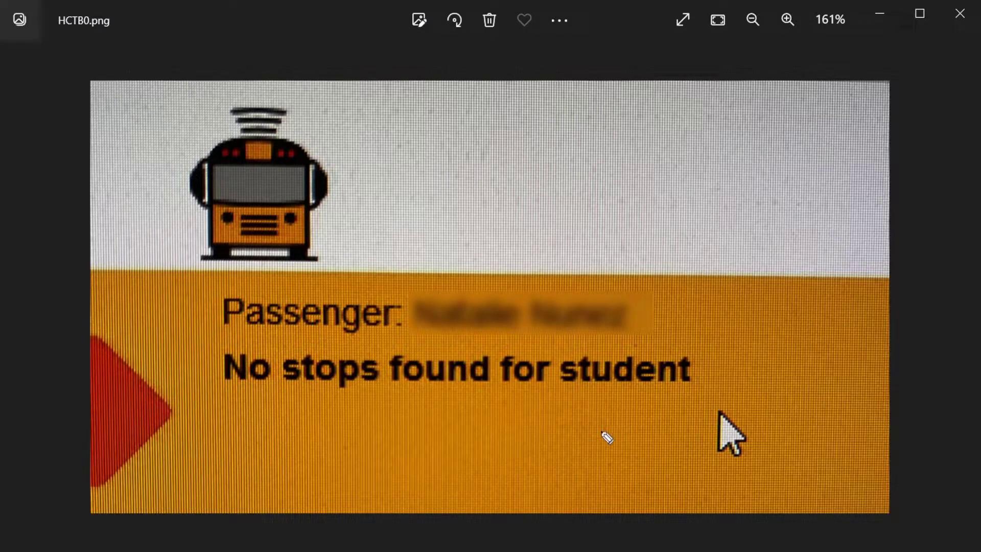
{"action": "left_click_drag", "start_coordinate": [631, 407], "coordinate": [317, 411]}
{"action": "key", "text": "Escape"}
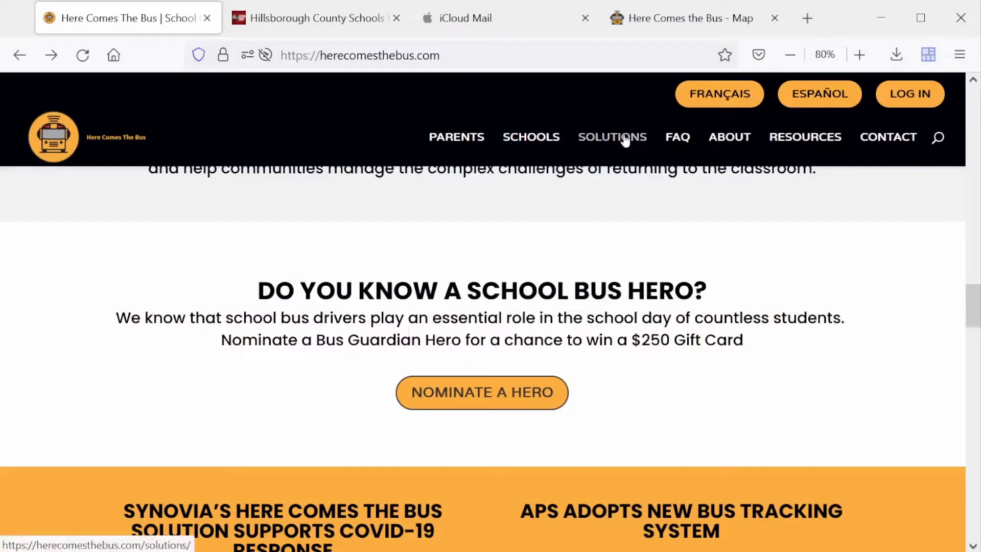
Open the site's contact page and follow the parents' customer service request link to the Submit Support Request form
{"action": "left_click", "coordinate": [888, 137]}
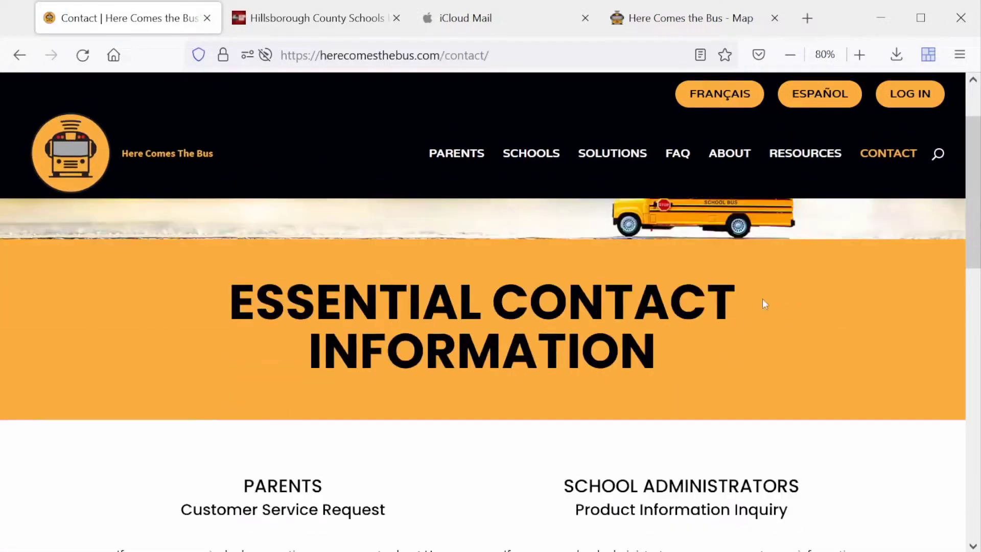
{"action": "scroll", "coordinate": [763, 301], "scroll_direction": "down", "scroll_amount": 5}
{"action": "scroll", "coordinate": [764, 305], "scroll_direction": "down", "scroll_amount": 2}
{"action": "left_click", "coordinate": [292, 249]}
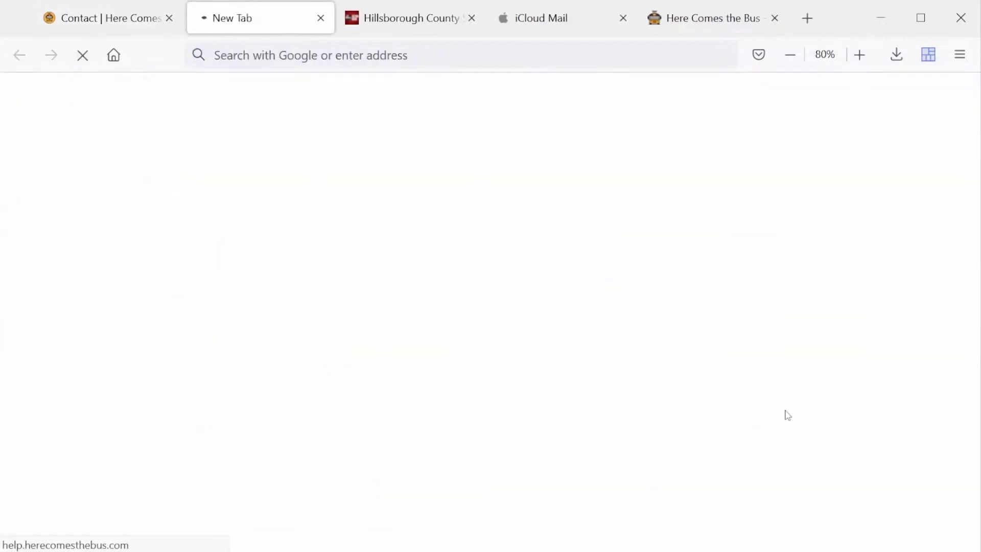
{"action": "scroll", "coordinate": [514, 354], "scroll_direction": "down", "scroll_amount": 5}
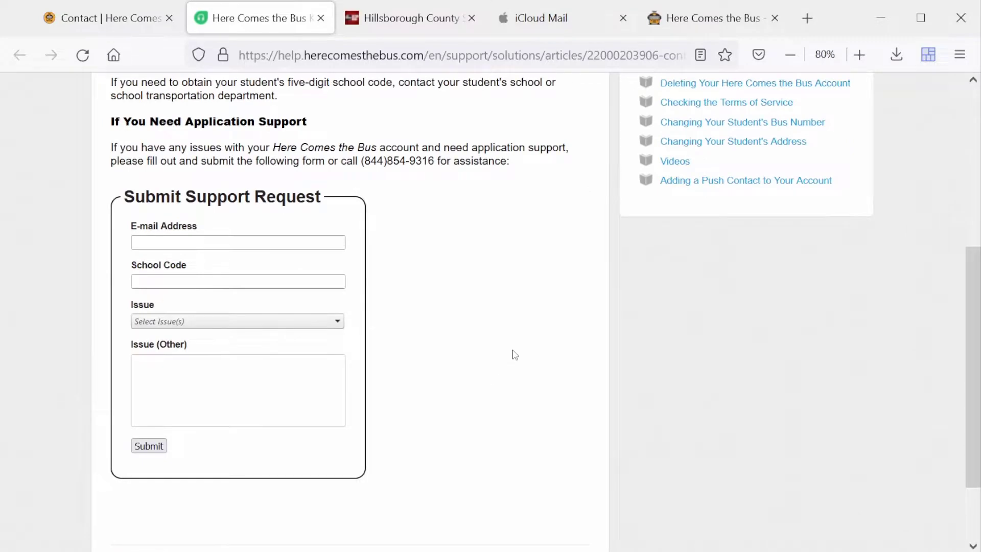
{"action": "left_click_drag", "start_coordinate": [488, 403], "coordinate": [411, 401]}
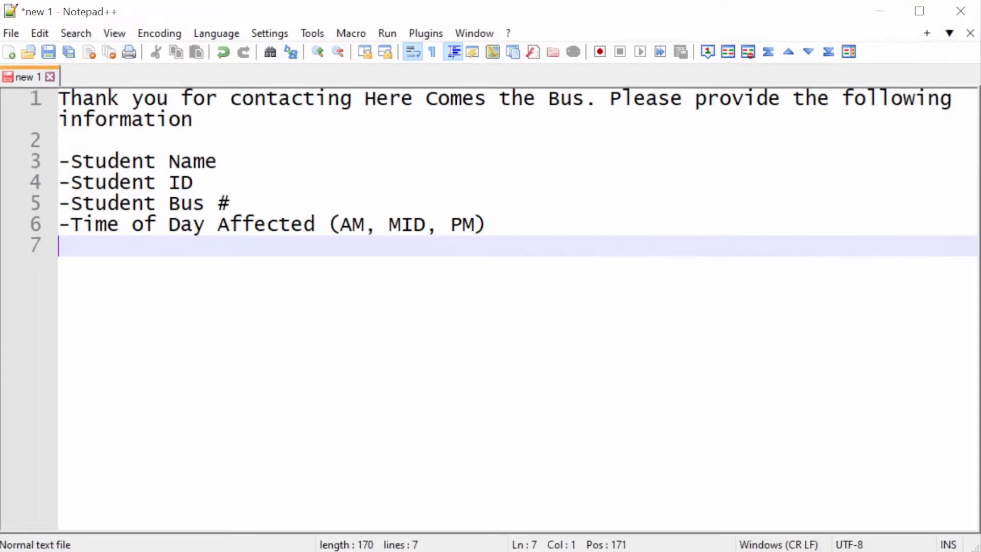
Review and mark the requested details in Notepad++: student name, student ID, bus number and time of day affected
{"action": "left_click_drag", "start_coordinate": [227, 160], "coordinate": [244, 153]}
{"action": "mouse_move", "coordinate": [203, 182]}
{"action": "left_mouse_down"}
{"action": "mouse_move", "coordinate": [219, 177]}
{"action": "mouse_move", "coordinate": [253, 194]}
{"action": "left_mouse_up"}
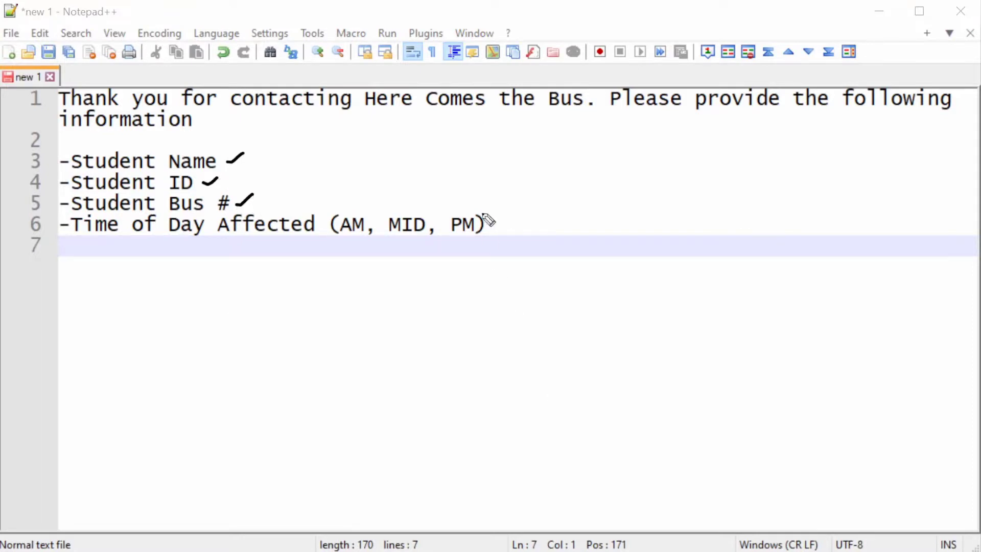
{"action": "left_click_drag", "start_coordinate": [538, 220], "coordinate": [506, 227]}
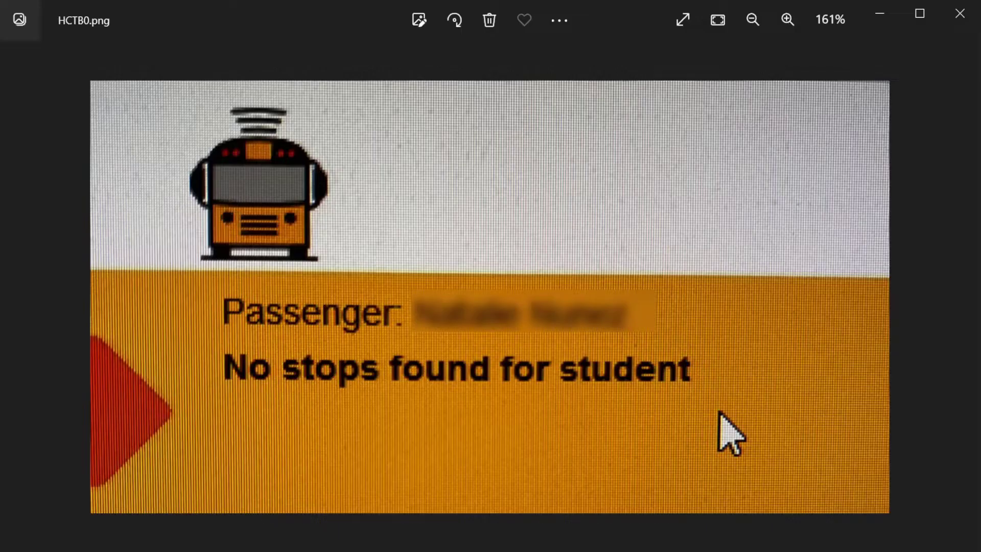